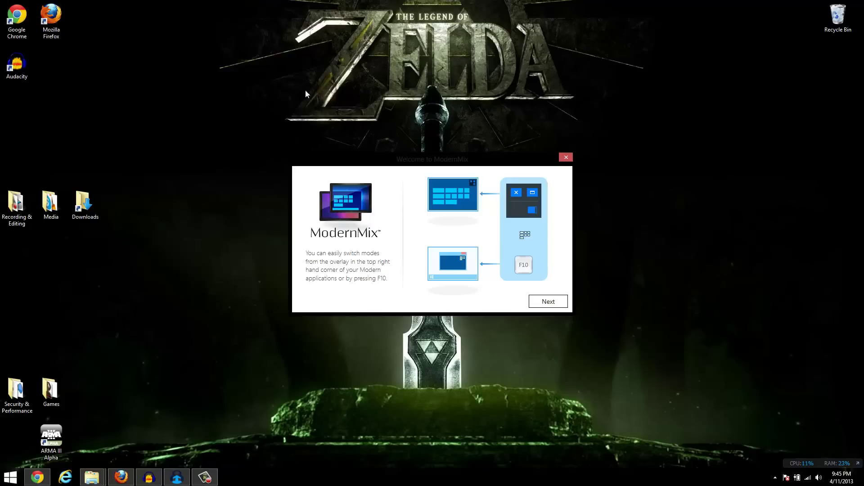
Step: Move the Audacity shortcut into Recording & Editing and the ARMA III Alpha shortcut into Games
{"action": "left_click", "coordinate": [16, 64]}
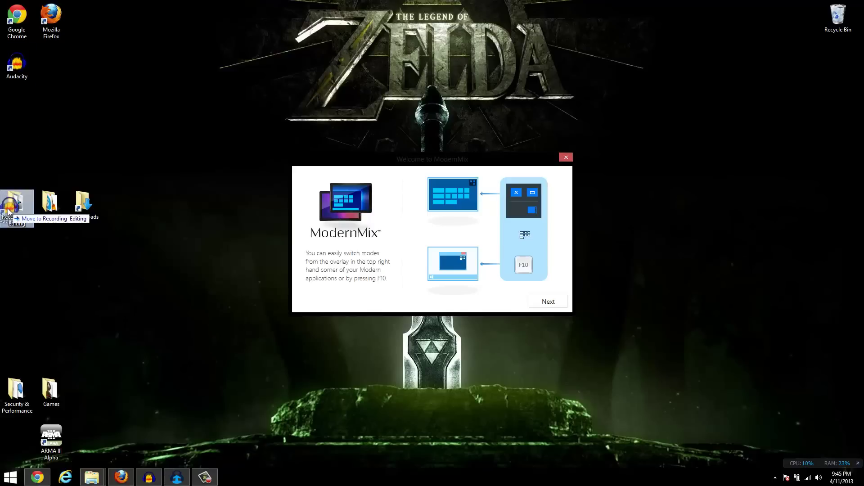
{"action": "left_click", "coordinate": [207, 154]}
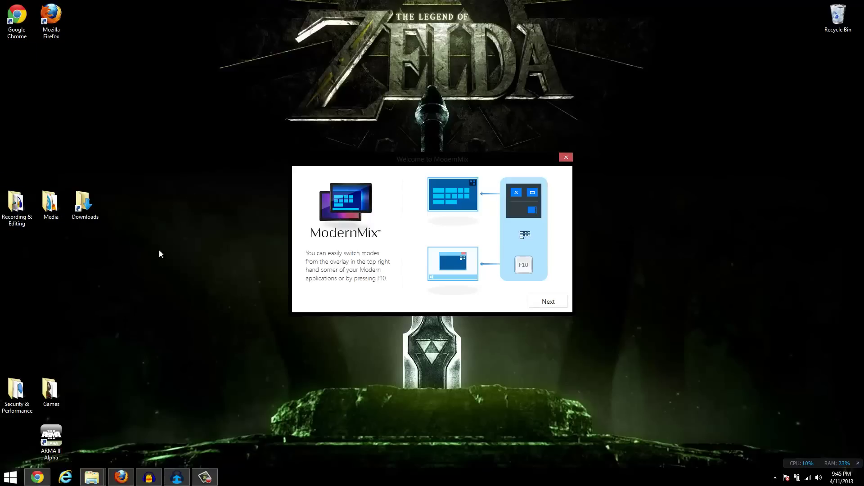
{"action": "left_click_drag", "start_coordinate": [51, 434], "coordinate": [51, 396]}
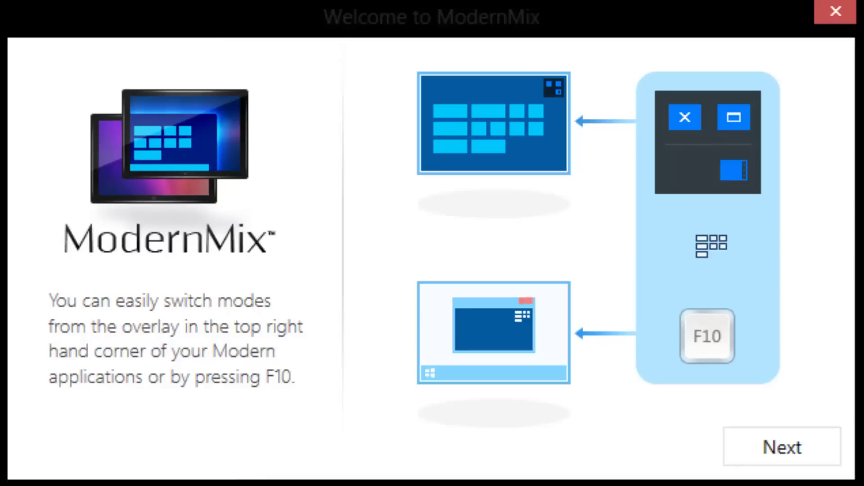
Step: Go through both pages of the Welcome to ModernMix dialog and close it
{"action": "left_click", "coordinate": [785, 455]}
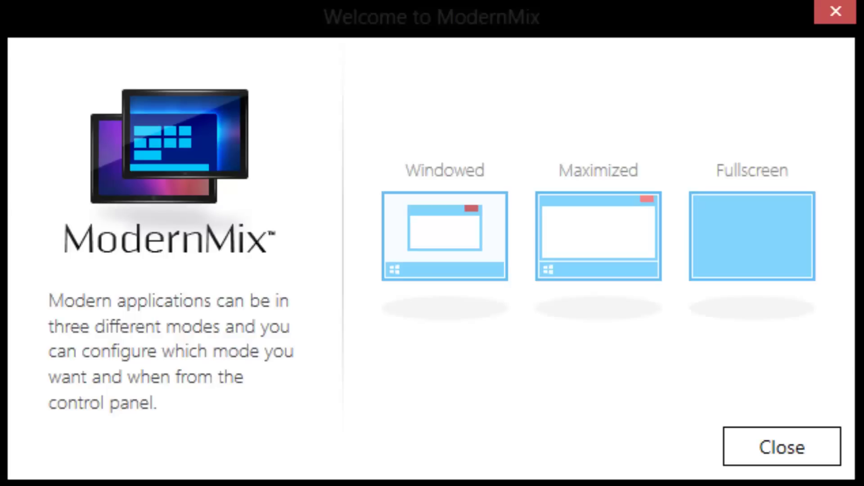
{"action": "left_click", "coordinate": [782, 447]}
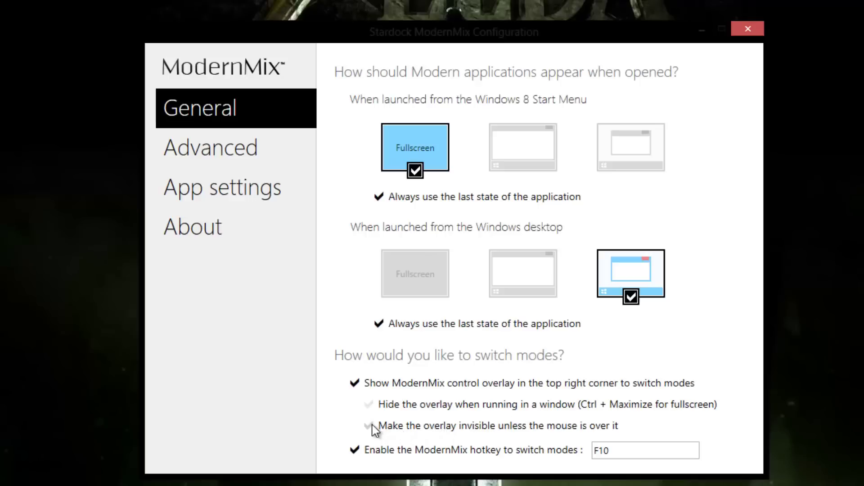
Step: Disable the ModernMix control overlay, set the hotkey to F11, and browse Advanced, App settings and About
{"action": "left_click", "coordinate": [355, 384]}
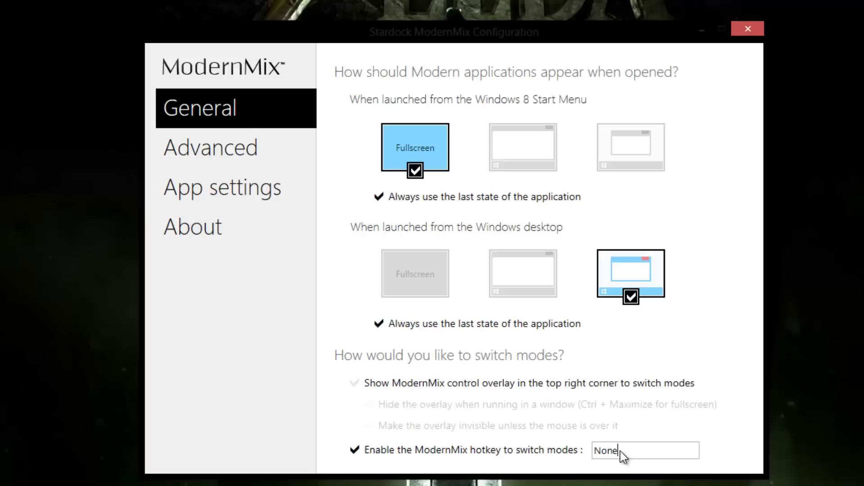
{"action": "key", "text": "F11"}
{"action": "left_click", "coordinate": [243, 153]}
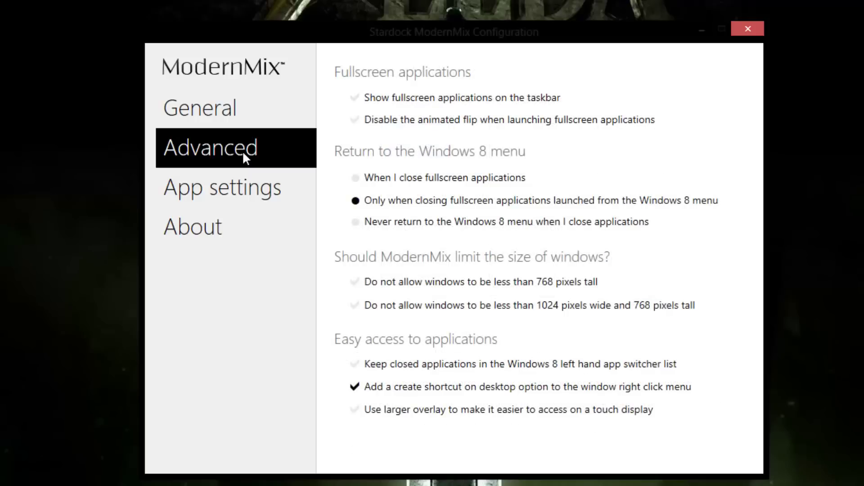
{"action": "left_click", "coordinate": [243, 190]}
{"action": "left_click", "coordinate": [231, 229]}
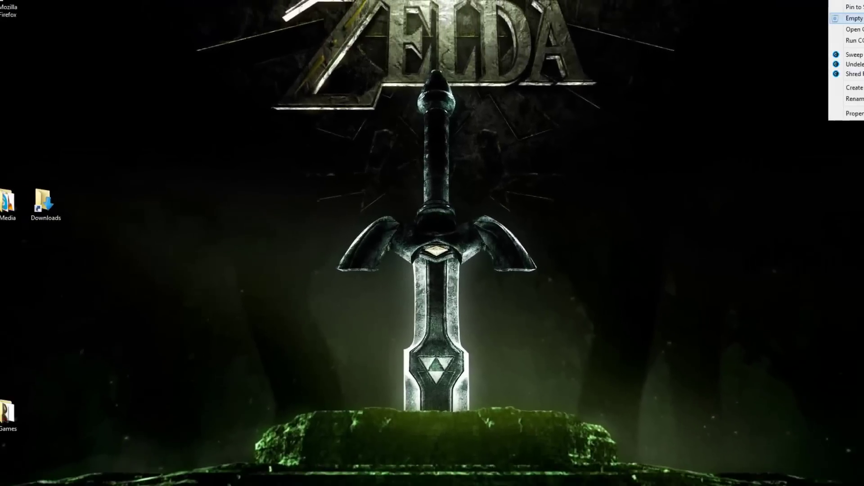
Step: Confirm permanent deletion of the 2 items in the Recycle Bin
{"action": "left_click", "coordinate": [469, 249]}
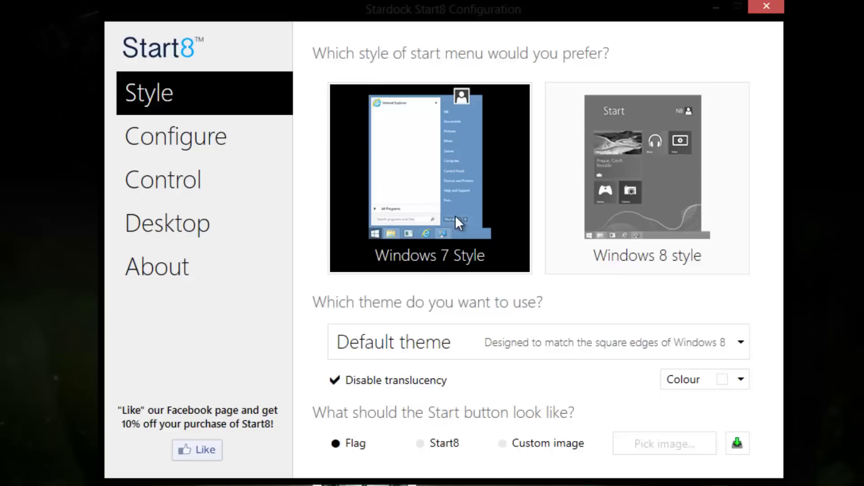
{"action": "left_click", "coordinate": [655, 190]}
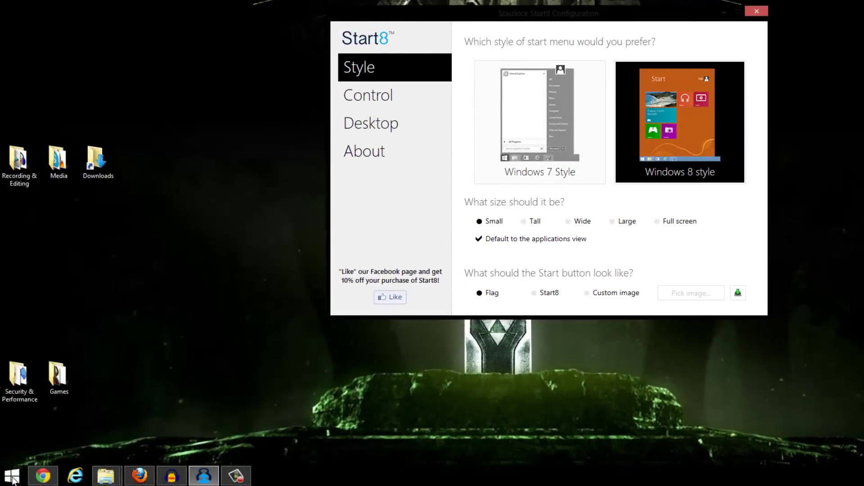
{"action": "left_click", "coordinate": [11, 477]}
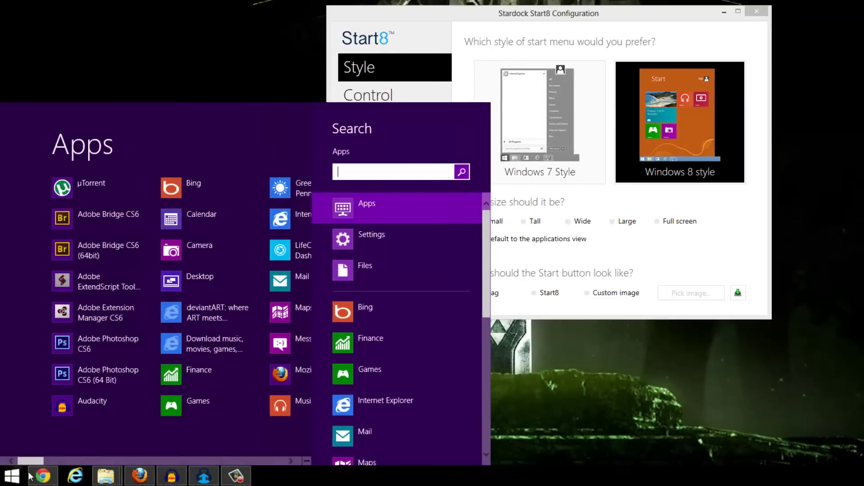
{"action": "left_click_drag", "start_coordinate": [43, 460], "coordinate": [18, 460]}
{"action": "left_click", "coordinate": [12, 478]}
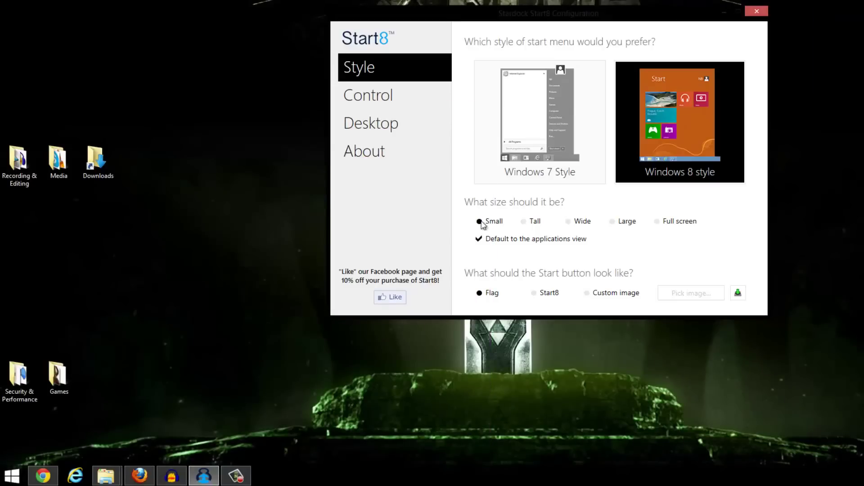
{"action": "left_click", "coordinate": [551, 142]}
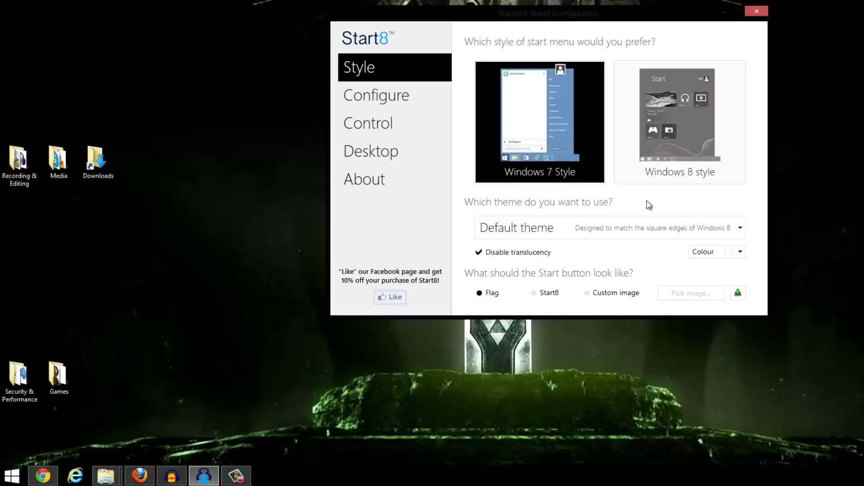
{"action": "left_click", "coordinate": [650, 236]}
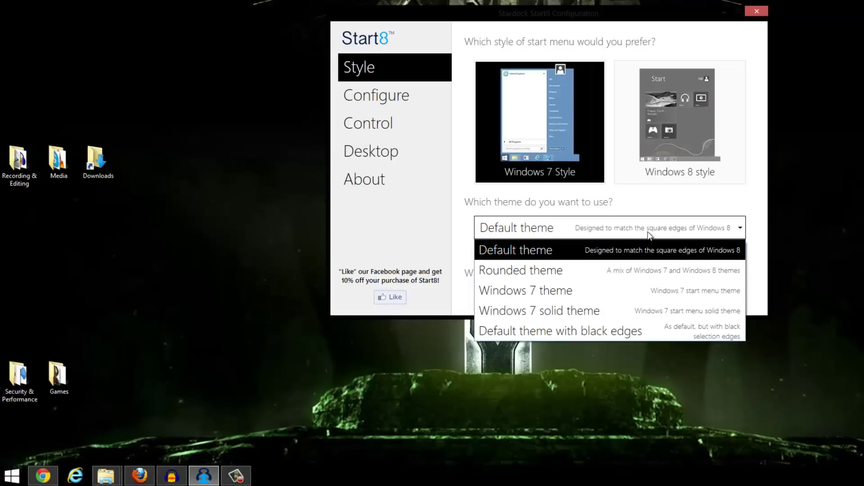
{"action": "left_click", "coordinate": [554, 259]}
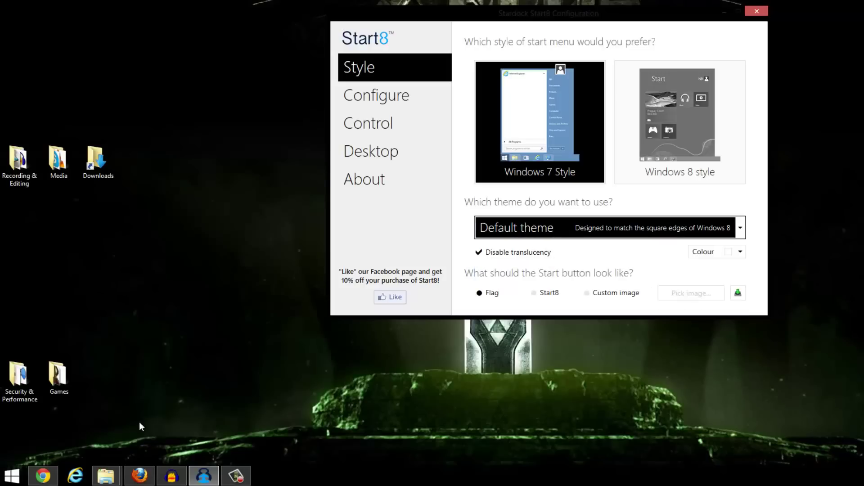
{"action": "left_click", "coordinate": [10, 476]}
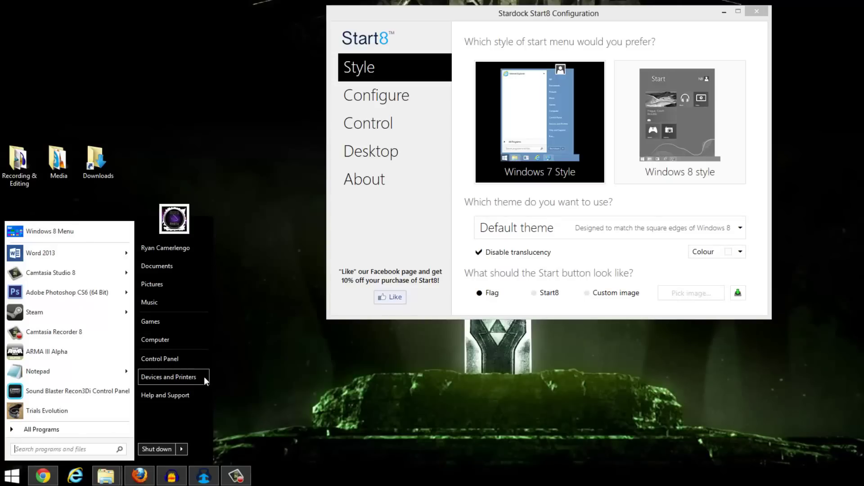
{"action": "left_click", "coordinate": [574, 236]}
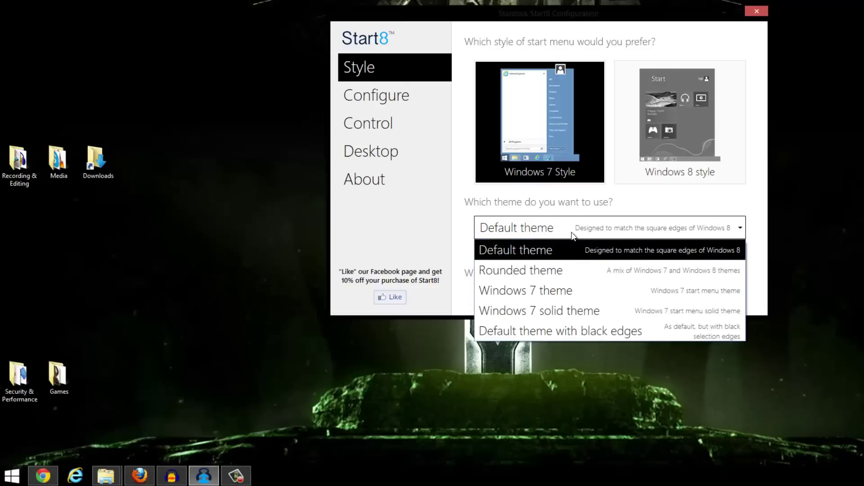
{"action": "left_click", "coordinate": [561, 288]}
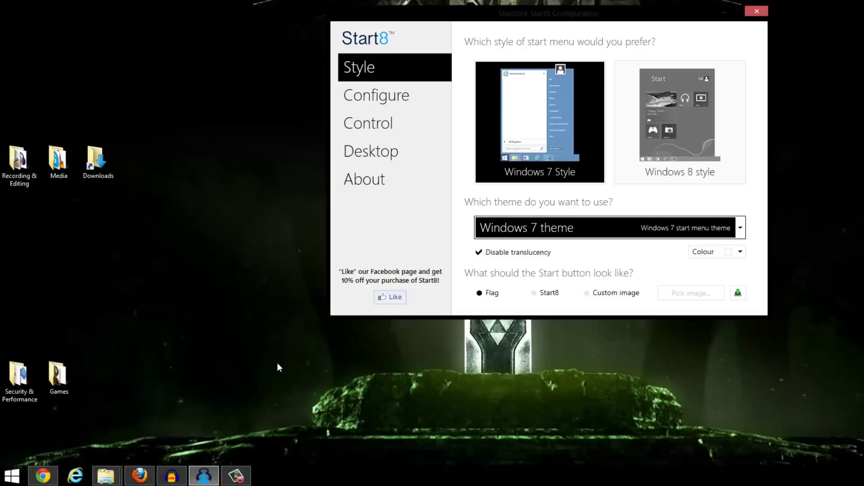
{"action": "left_click", "coordinate": [10, 477]}
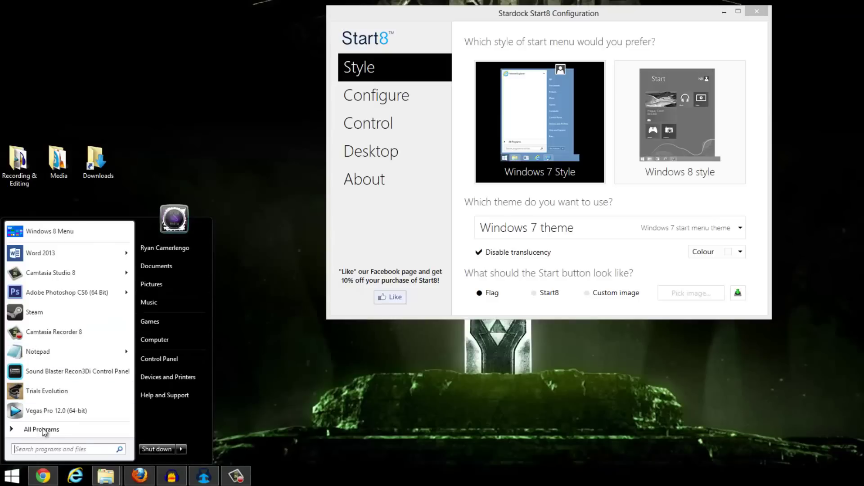
{"action": "left_click", "coordinate": [522, 236]}
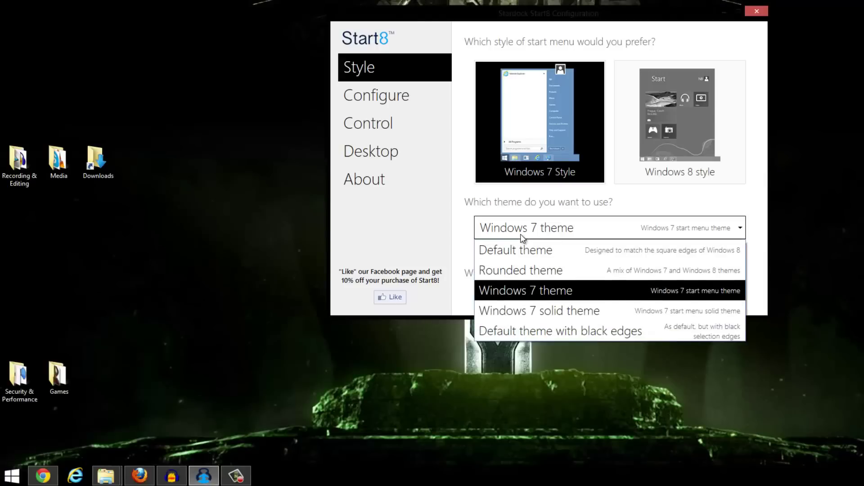
{"action": "left_click", "coordinate": [515, 250]}
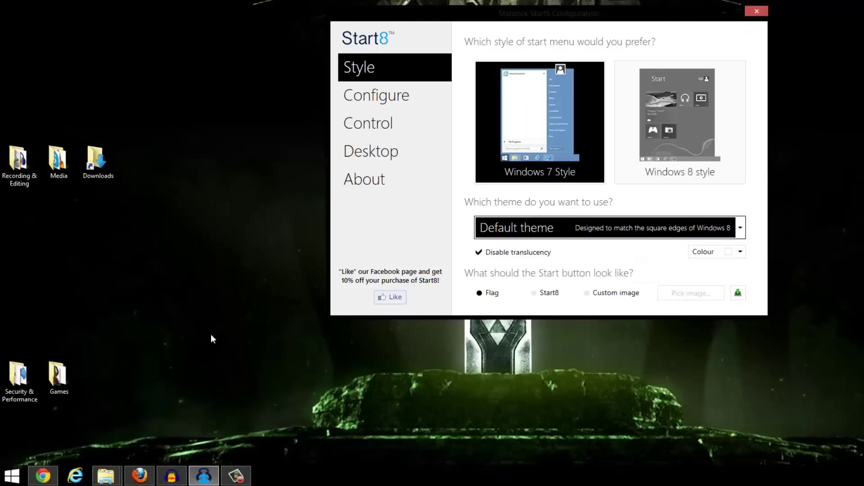
{"action": "left_click", "coordinate": [11, 475]}
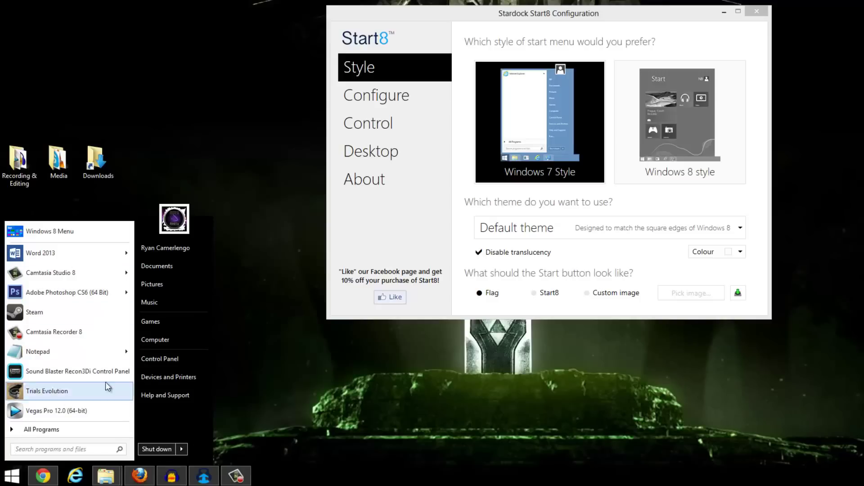
{"action": "left_click", "coordinate": [534, 275]}
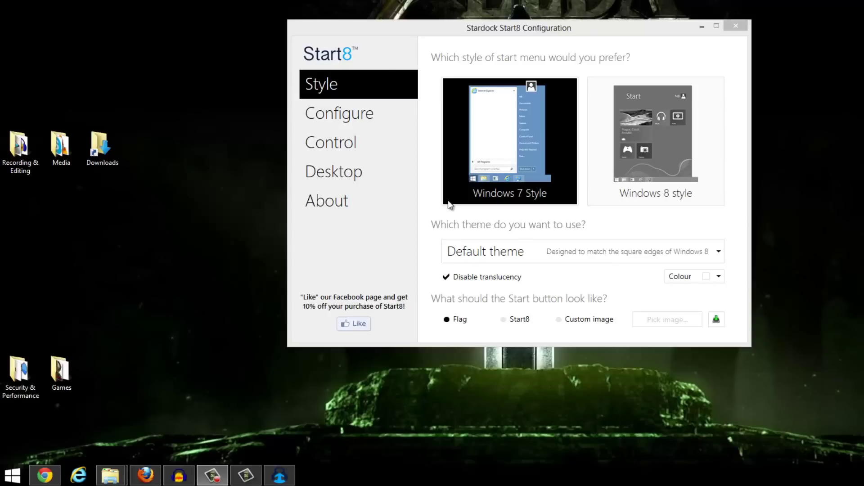
{"action": "left_click", "coordinate": [353, 121]}
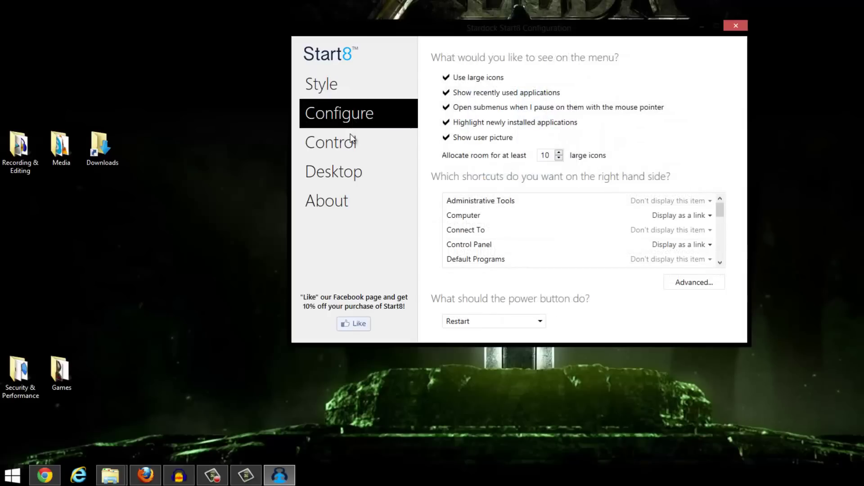
{"action": "left_click", "coordinate": [352, 139]}
{"action": "left_click", "coordinate": [343, 176]}
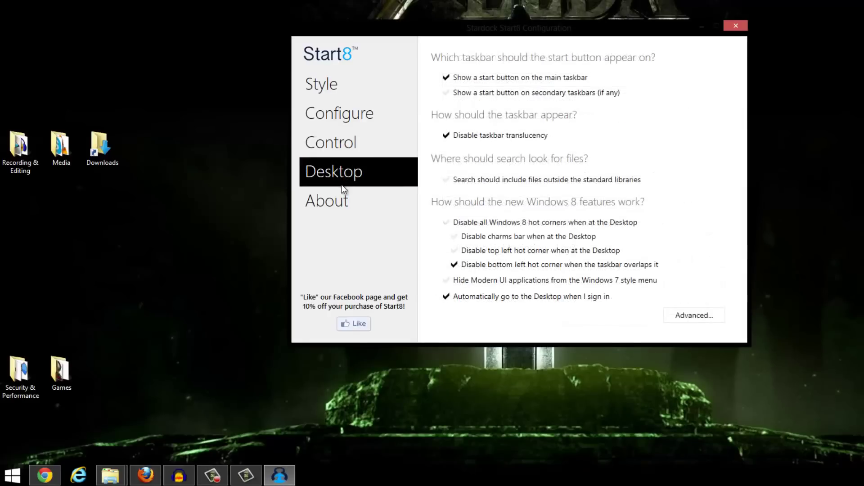
{"action": "left_click", "coordinate": [334, 93]}
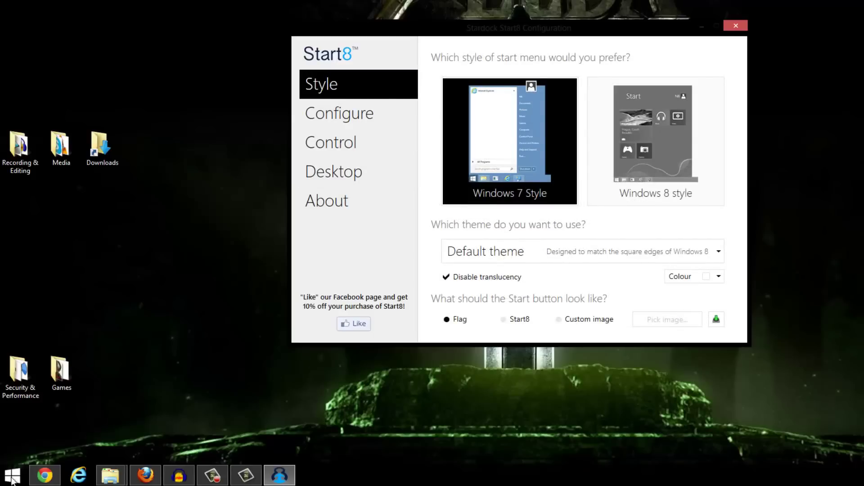
{"action": "left_click", "coordinate": [505, 319]}
{"action": "left_click", "coordinate": [457, 321]}
Step: Try the Start8 logo for the Start button, then switch it to Custom image
{"action": "left_click", "coordinate": [505, 319]}
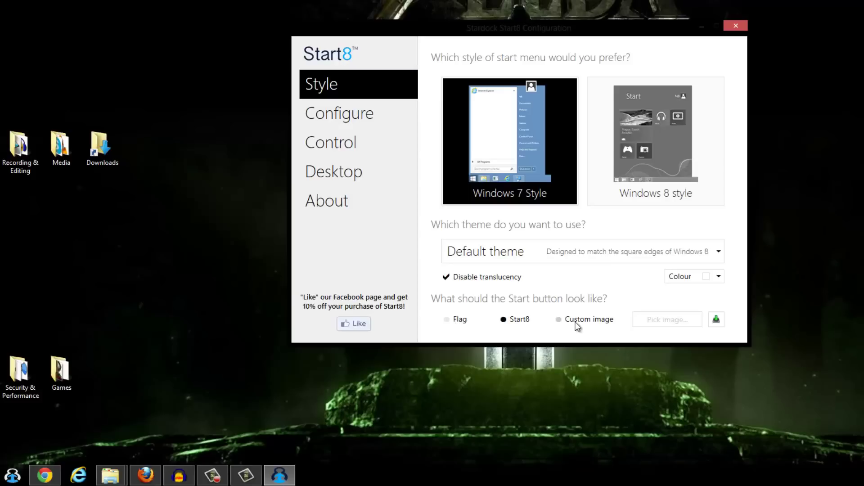
{"action": "left_click", "coordinate": [576, 322]}
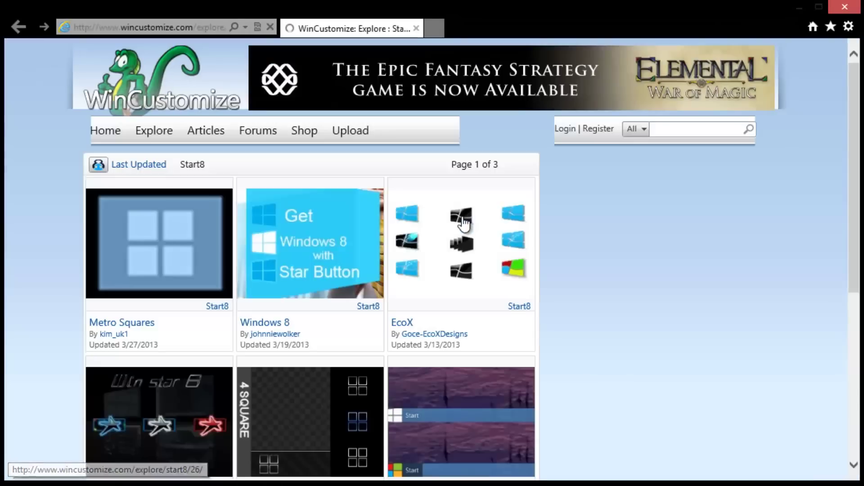
Step: Scroll the WinCustomize start-button gallery, then minimize the browser to reveal Start8's configuration
{"action": "scroll", "coordinate": [575, 288], "scroll_direction": "down", "scroll_amount": 3}
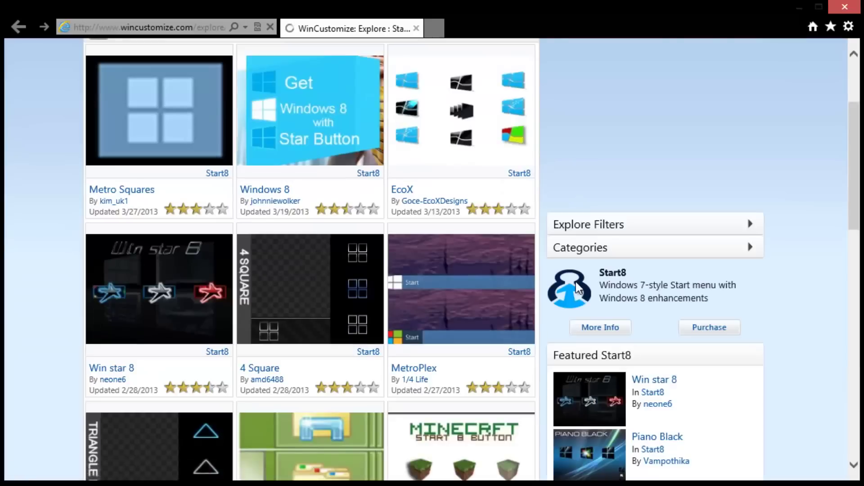
{"action": "scroll", "coordinate": [577, 282], "scroll_direction": "up", "scroll_amount": 2}
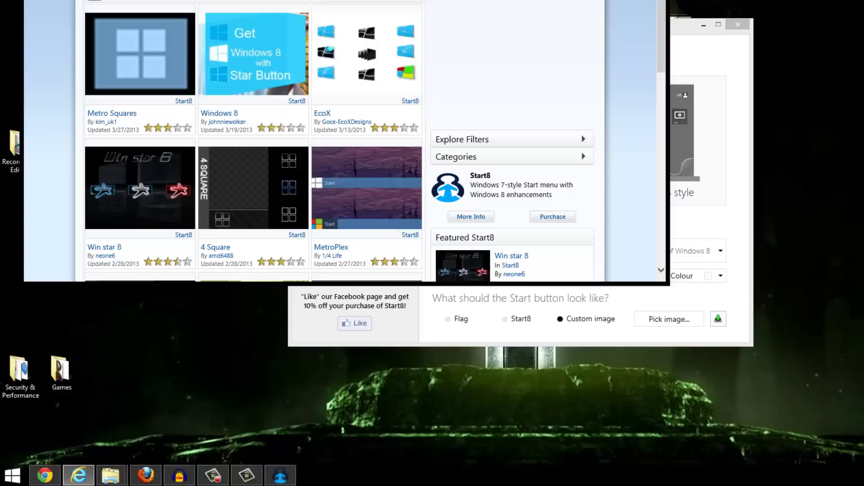
{"action": "left_click", "coordinate": [78, 475]}
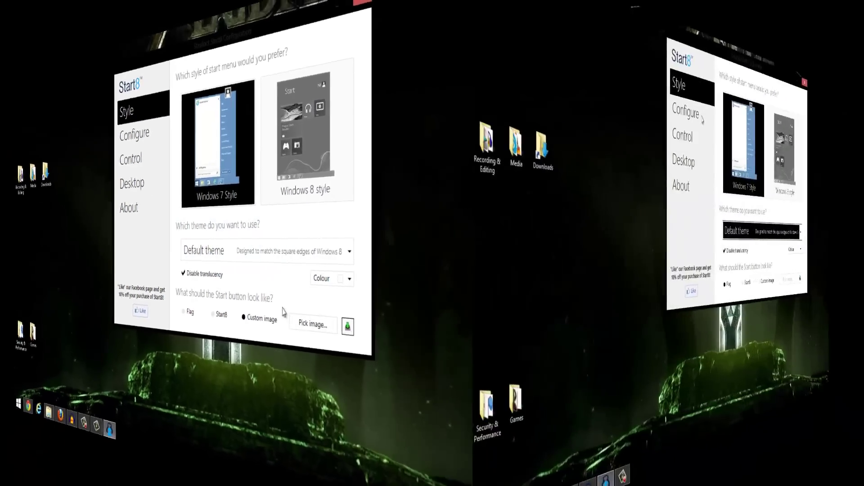
Step: On the Configure page, display Downloads and Run… as links, then preview the Start menu
{"action": "left_click", "coordinate": [376, 113]}
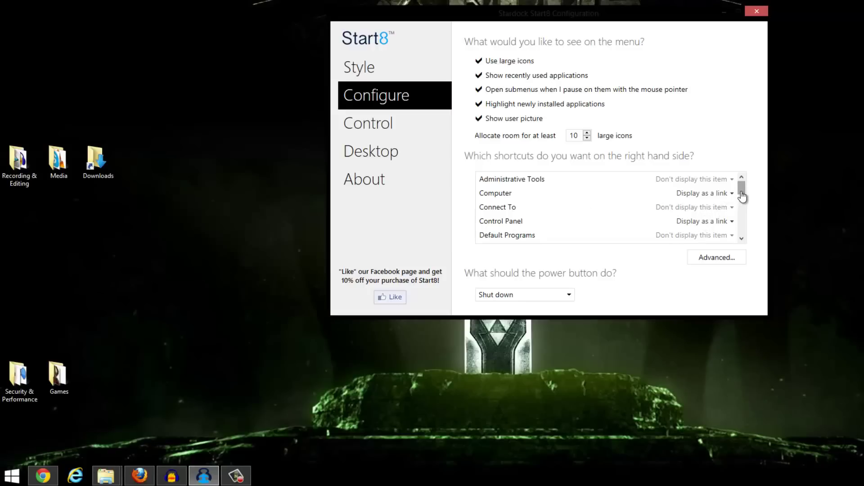
{"action": "left_click_drag", "start_coordinate": [741, 198], "coordinate": [741, 208]}
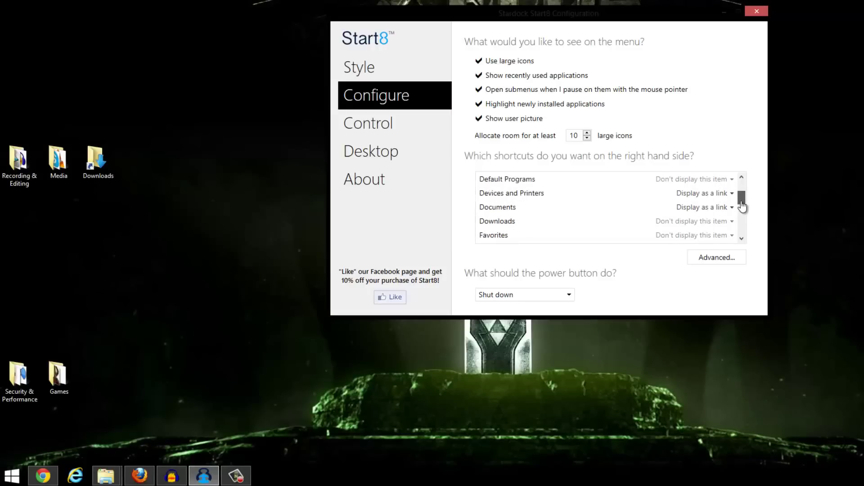
{"action": "left_click", "coordinate": [724, 225]}
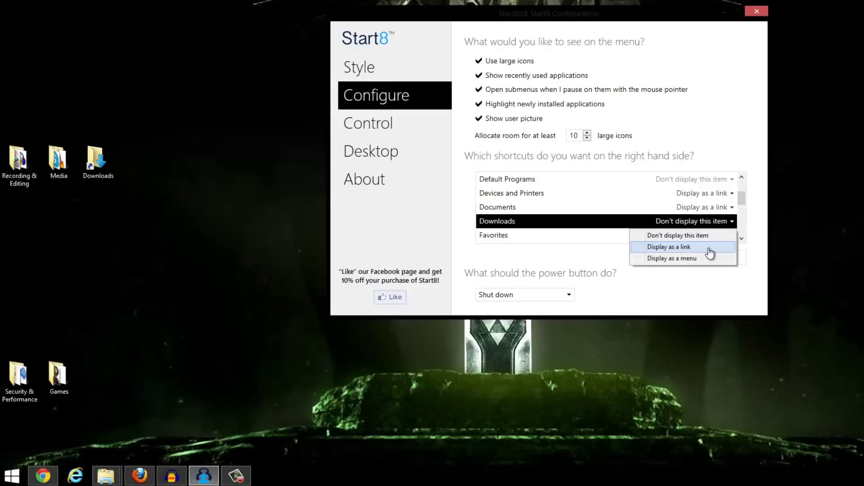
{"action": "left_click", "coordinate": [710, 252]}
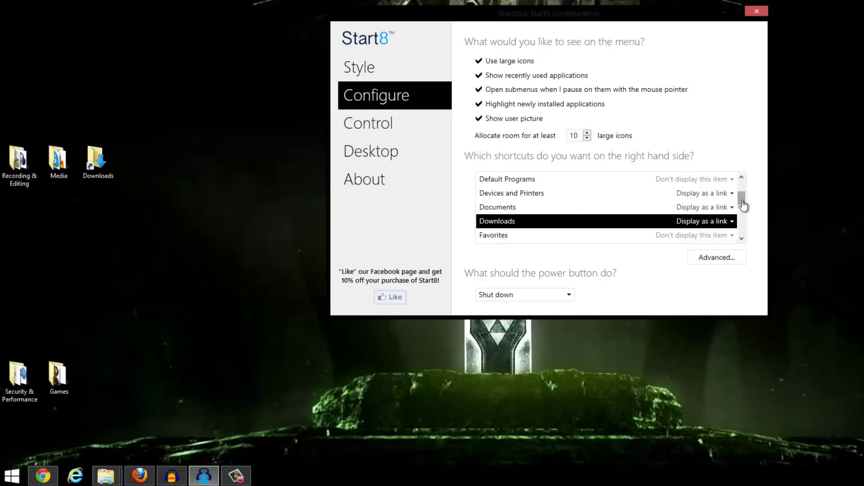
{"action": "left_click_drag", "start_coordinate": [744, 206], "coordinate": [743, 233]}
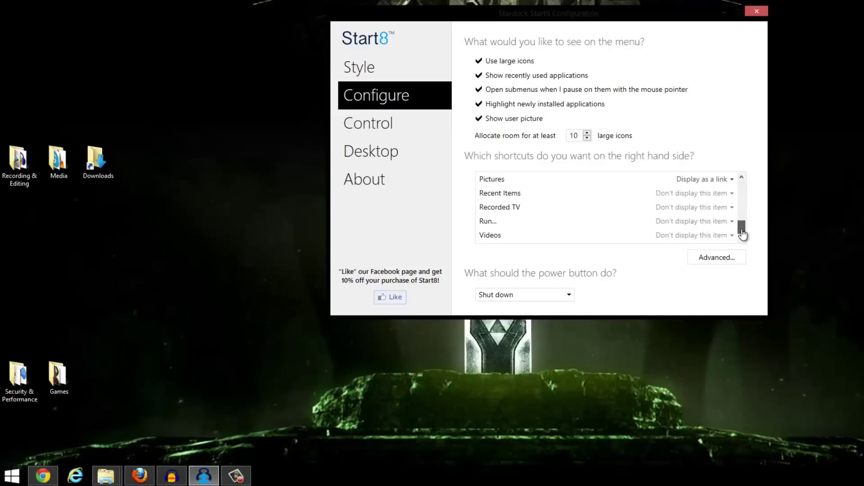
{"action": "left_click", "coordinate": [716, 223]}
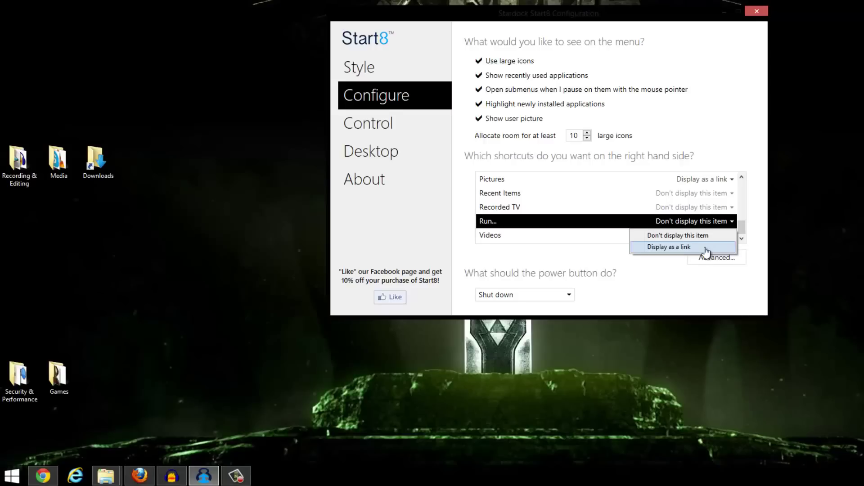
{"action": "left_click", "coordinate": [706, 248]}
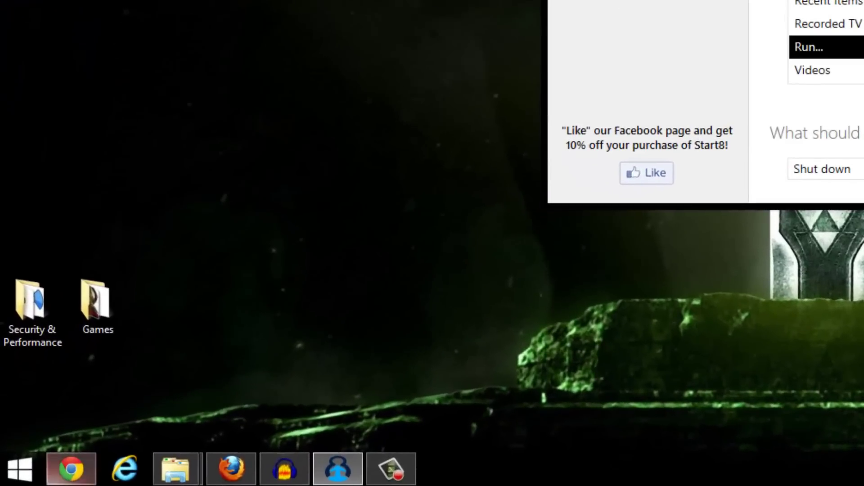
{"action": "left_click", "coordinate": [19, 469]}
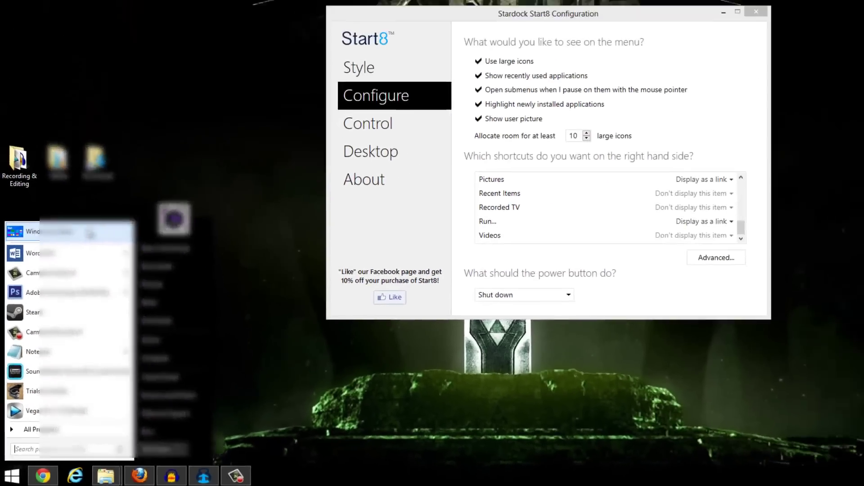
Step: Go from the Windows 8 Start screen back to the desktop via the Desktop tile
{"action": "key", "text": "super"}
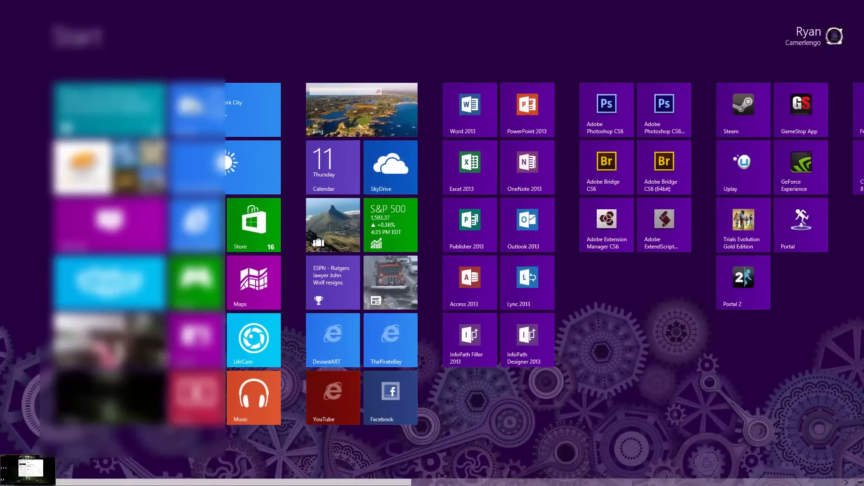
{"action": "left_click", "coordinate": [127, 390]}
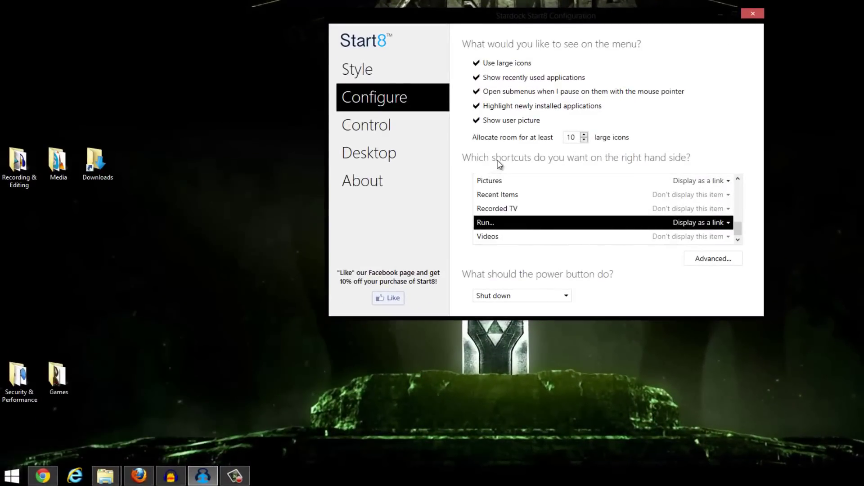
Step: Set the power button to Restart and the Windows key to show the Windows 8 menu
{"action": "left_click", "coordinate": [548, 299]}
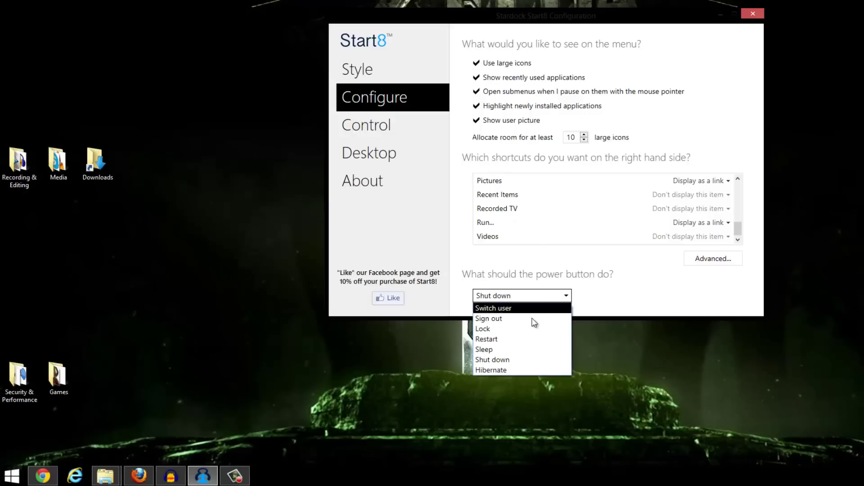
{"action": "left_click", "coordinate": [518, 341]}
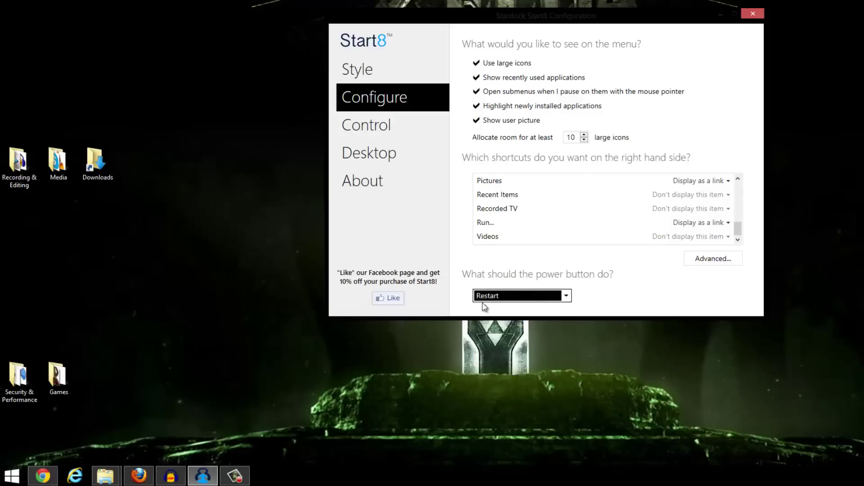
{"action": "left_click", "coordinate": [376, 136]}
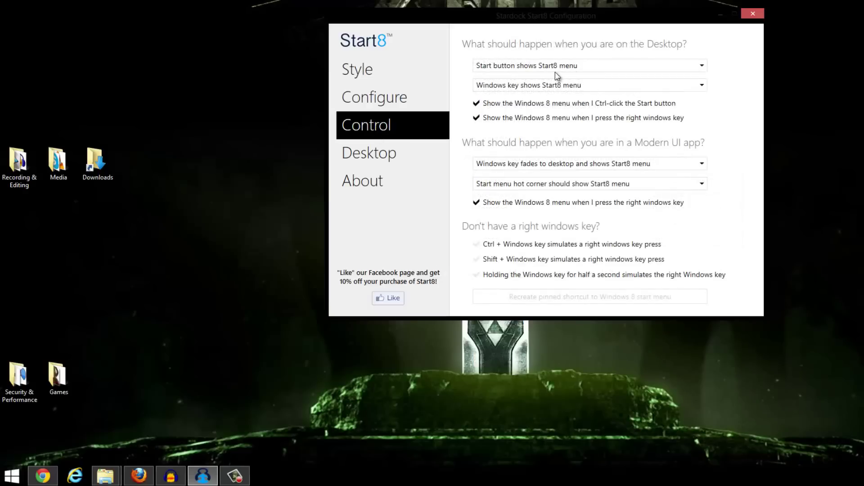
{"action": "left_click", "coordinate": [530, 86]}
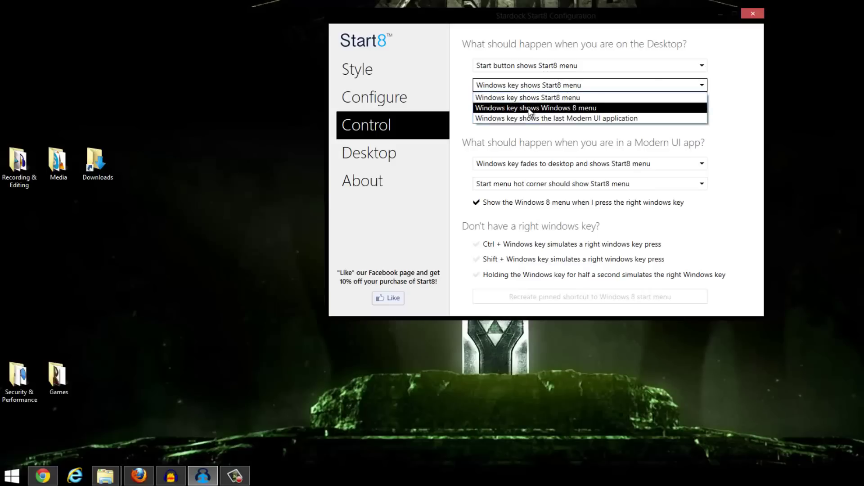
{"action": "left_click", "coordinate": [530, 110]}
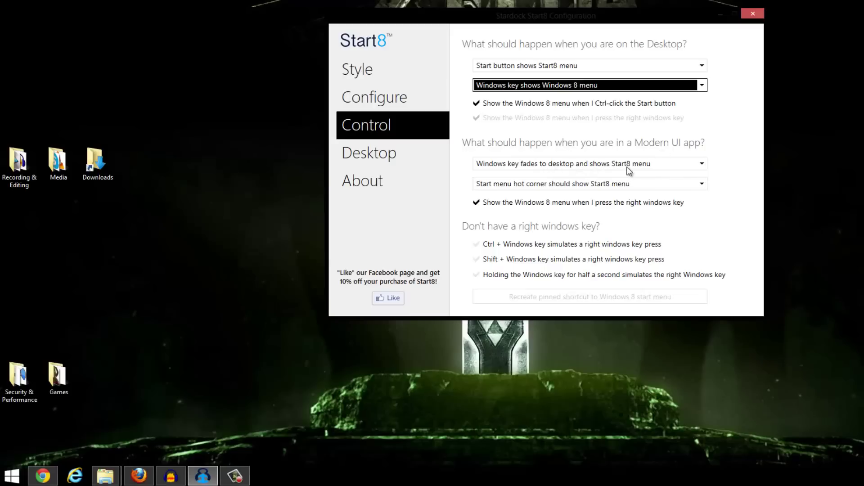
{"action": "left_click", "coordinate": [13, 475]}
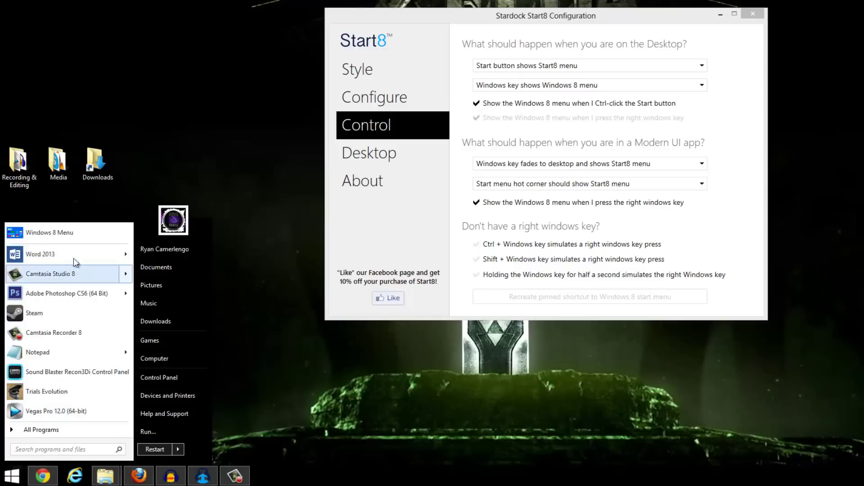
Step: Open All Programs in the Start8 menu and scroll through the program list
{"action": "left_click", "coordinate": [75, 430]}
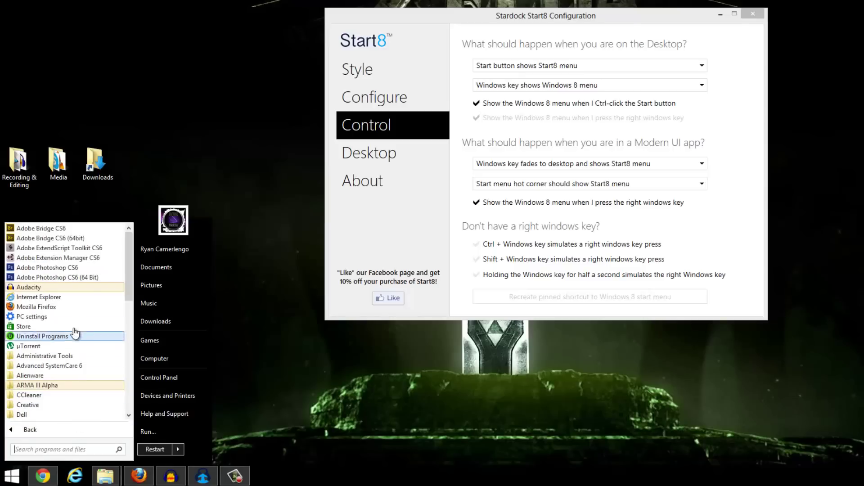
{"action": "scroll", "coordinate": [128, 269], "scroll_direction": "down", "scroll_amount": 2}
{"action": "left_click_drag", "start_coordinate": [128, 268], "coordinate": [109, 310]}
{"action": "scroll", "coordinate": [104, 266], "scroll_direction": "up", "scroll_amount": 5}
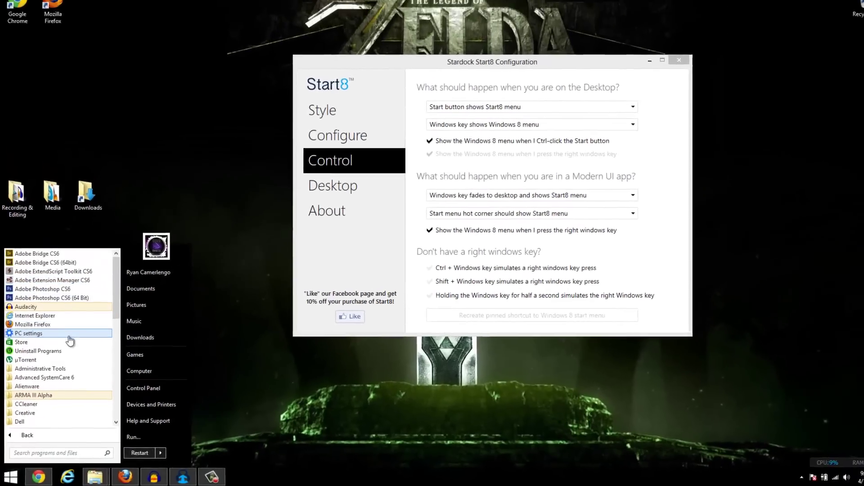
Step: Launch PC settings and move its window aside to uncover the Start8 settings
{"action": "left_click", "coordinate": [69, 335]}
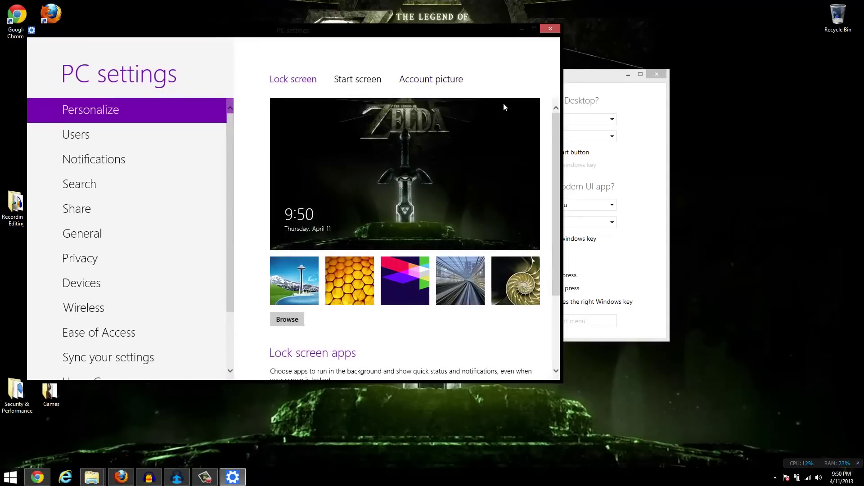
{"action": "left_click_drag", "start_coordinate": [485, 37], "coordinate": [539, 40]}
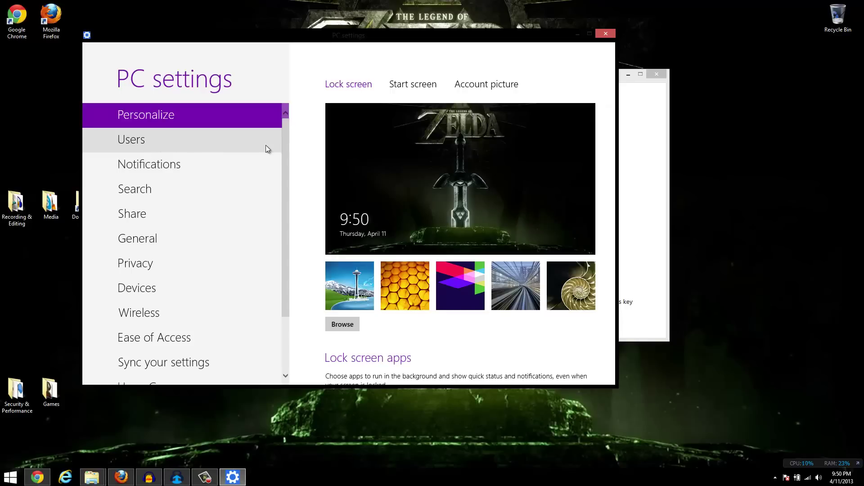
{"action": "left_click_drag", "start_coordinate": [286, 146], "coordinate": [284, 118]}
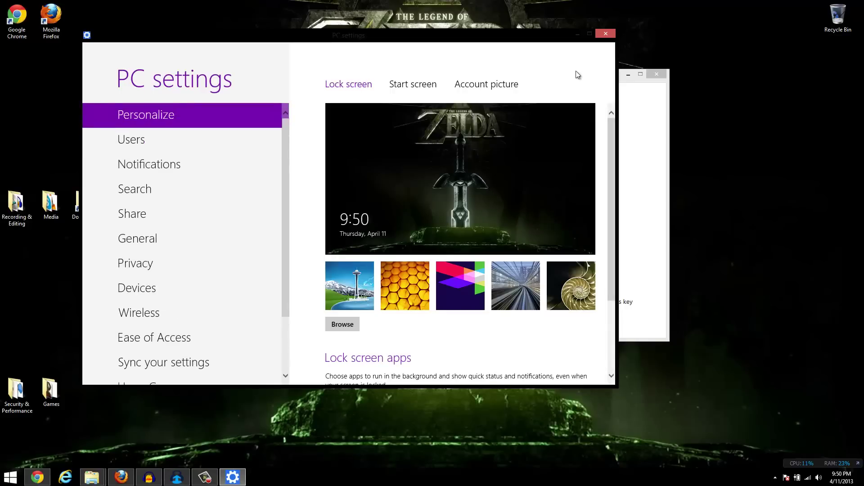
Step: Toggle PC settings between full screen and windowed with F10, ending as a window
{"action": "key", "text": "F10"}
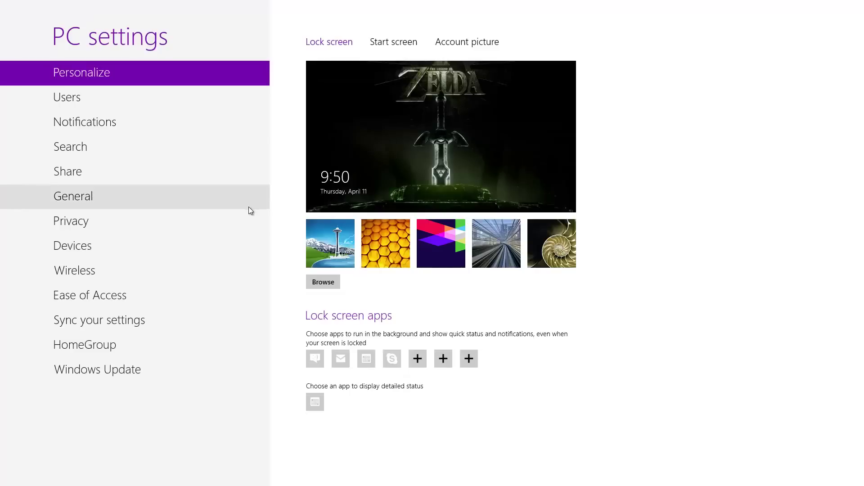
{"action": "key", "text": "F10"}
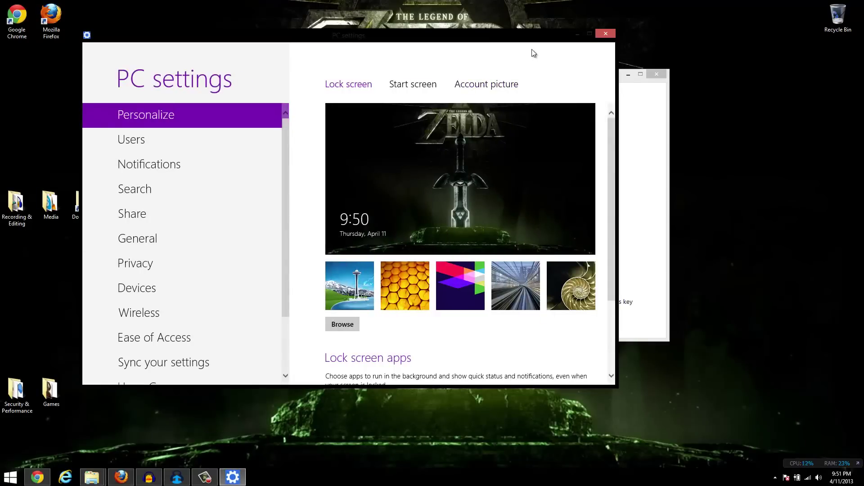
{"action": "key", "text": "F10"}
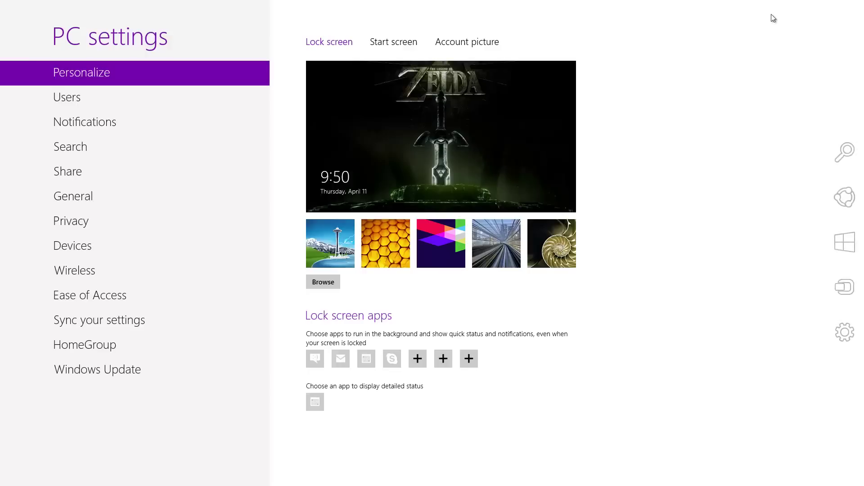
{"action": "key", "text": "F10"}
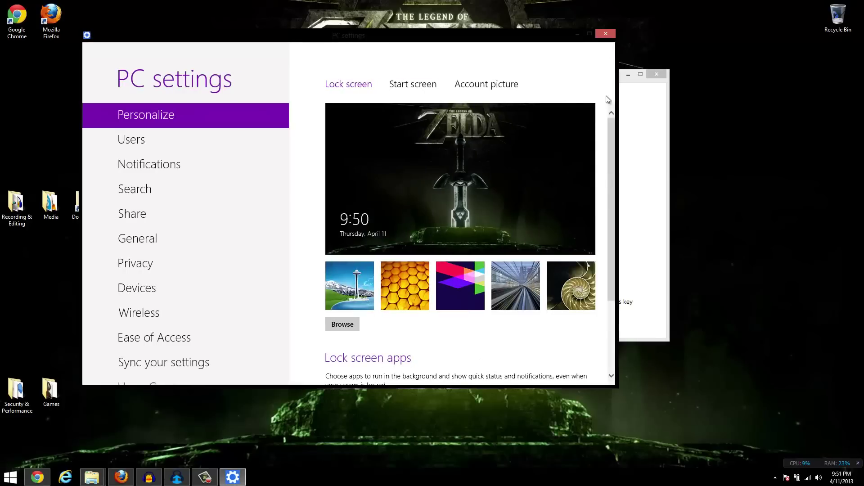
Step: Close both the PC settings window and the Start8 Configuration window
{"action": "left_click", "coordinate": [606, 35]}
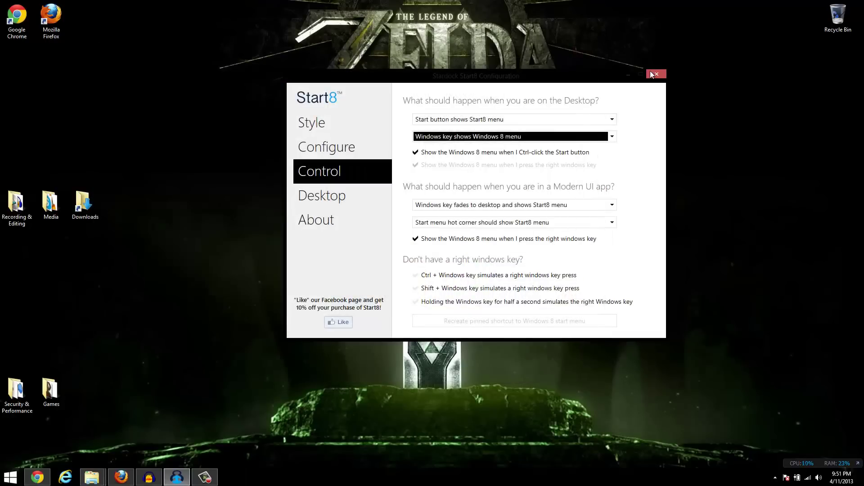
{"action": "left_click", "coordinate": [654, 73]}
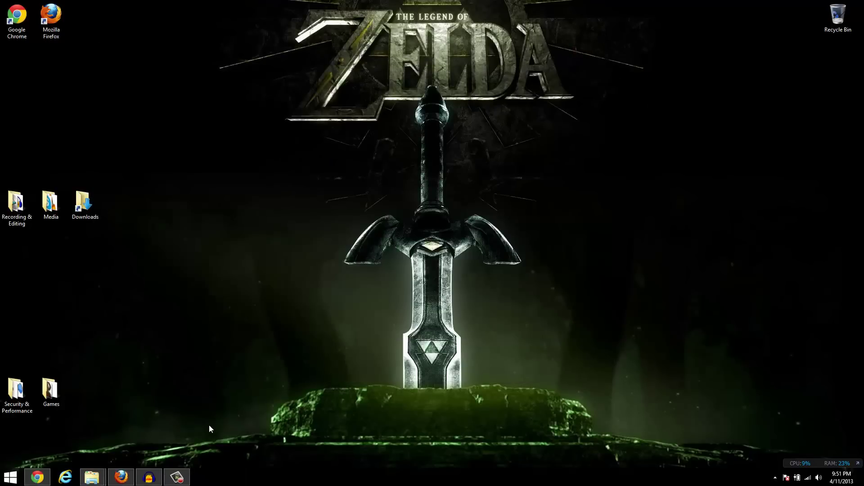